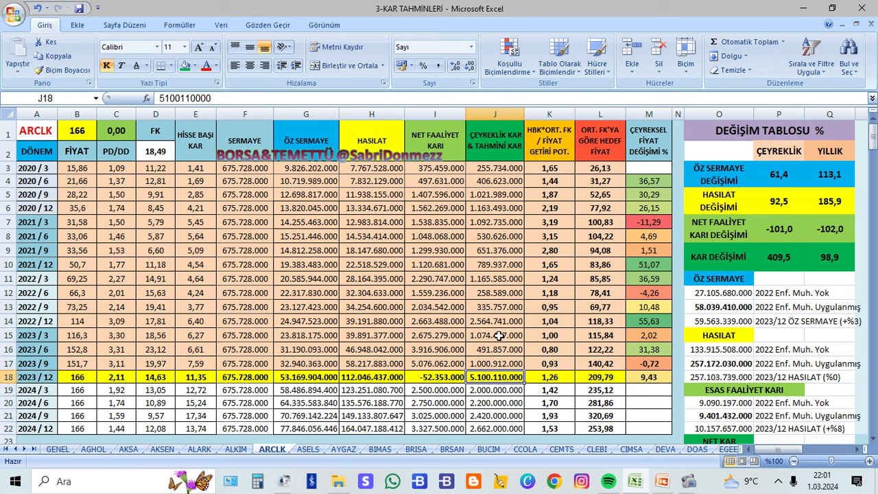
Examine the four 2023 quarterly profits on the ARCLK sheet and the price change between 2023/9 and 2023/12
drag(499, 336, 506, 377)
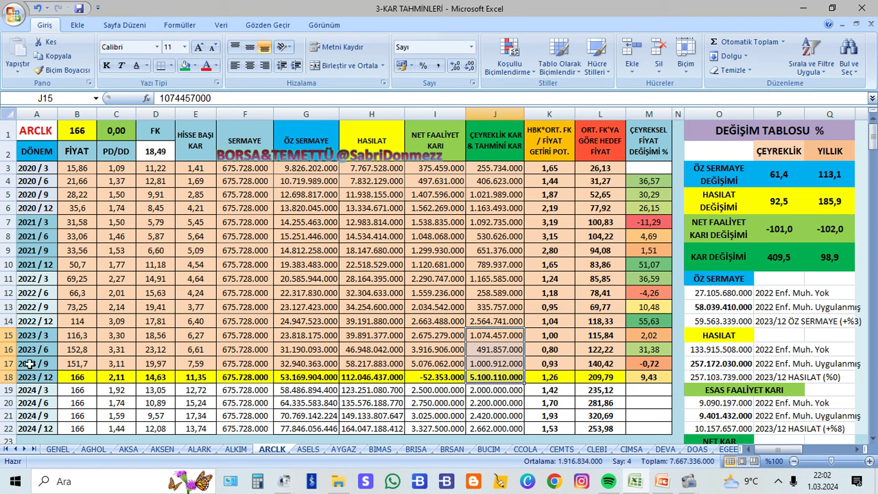
click(79, 363)
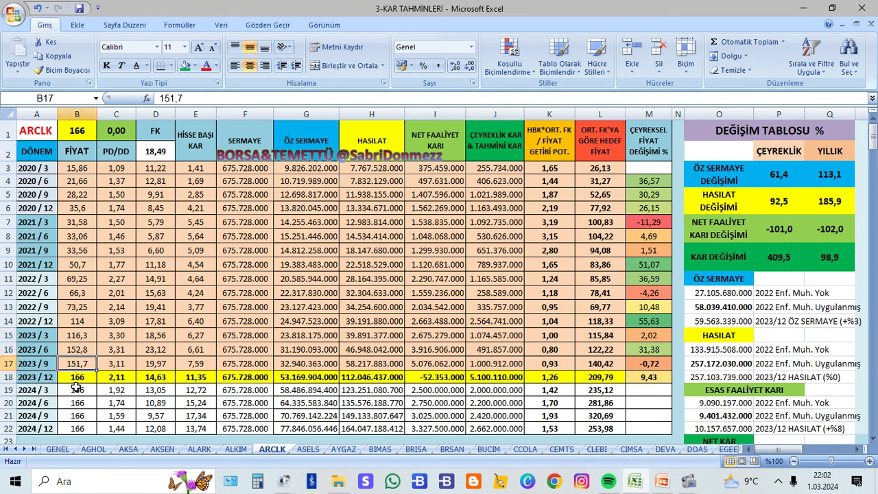
click(79, 378)
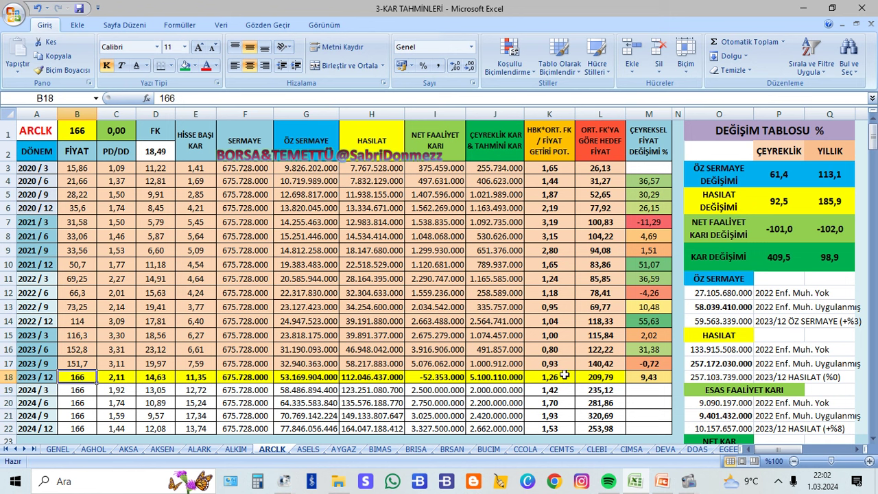
click(651, 381)
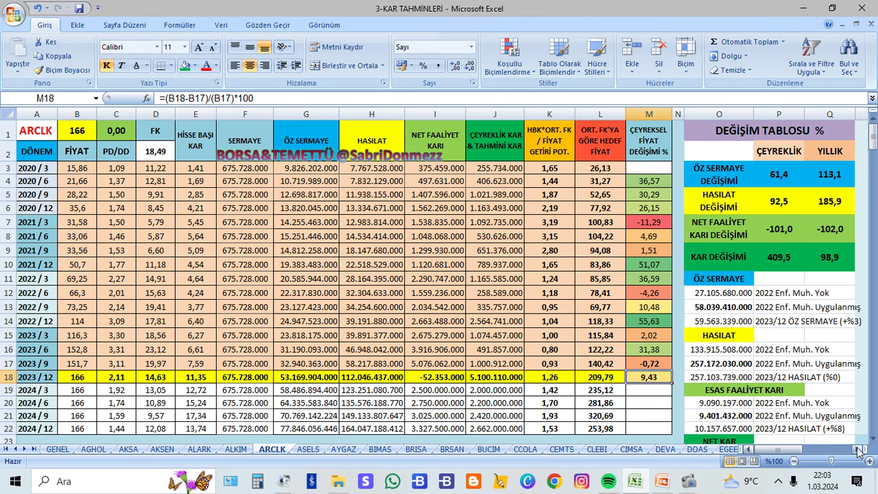
Compare the ÖZ SERMAYE figures for 2022 without and with inflation accounting against the 2023/12 equity
click(724, 281)
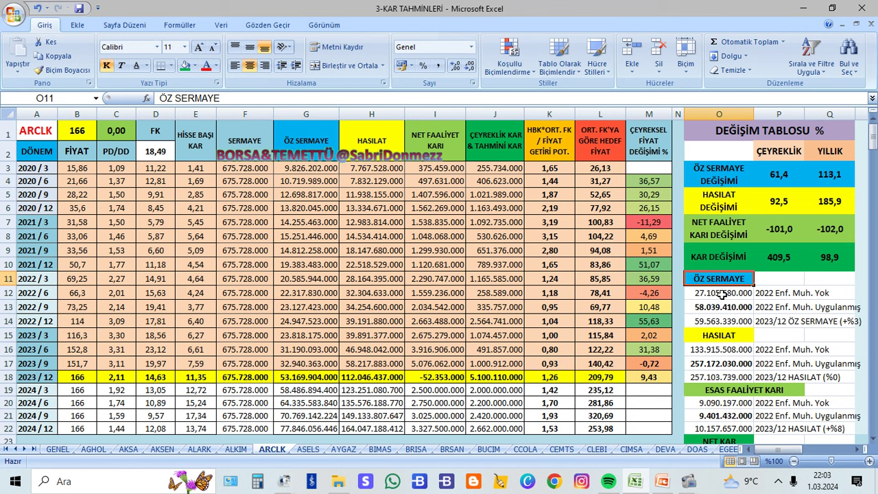
click(722, 294)
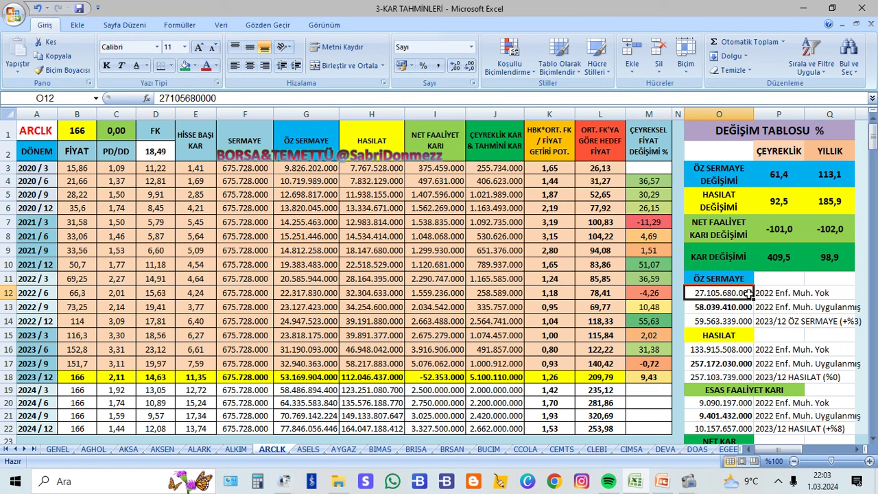
click(701, 307)
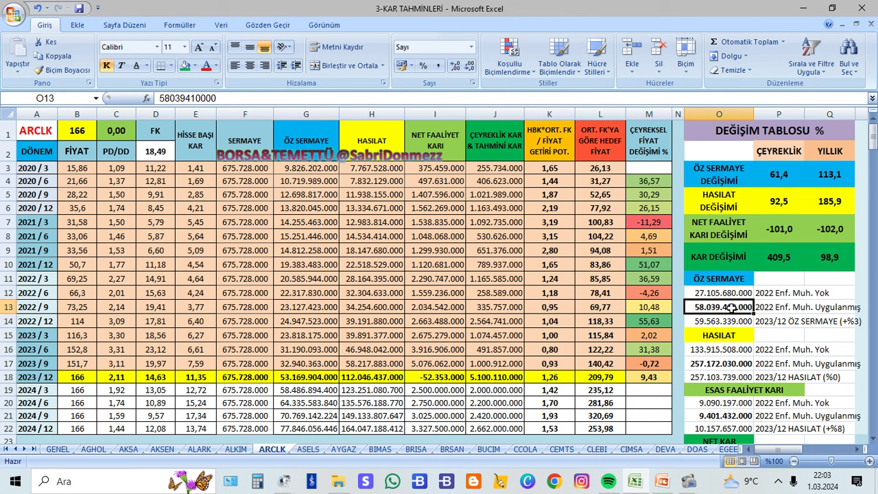
click(717, 322)
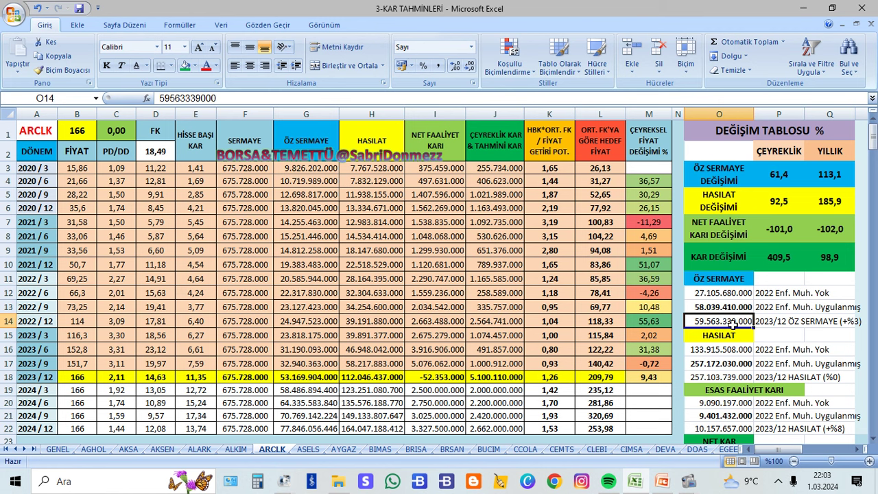
click(782, 307)
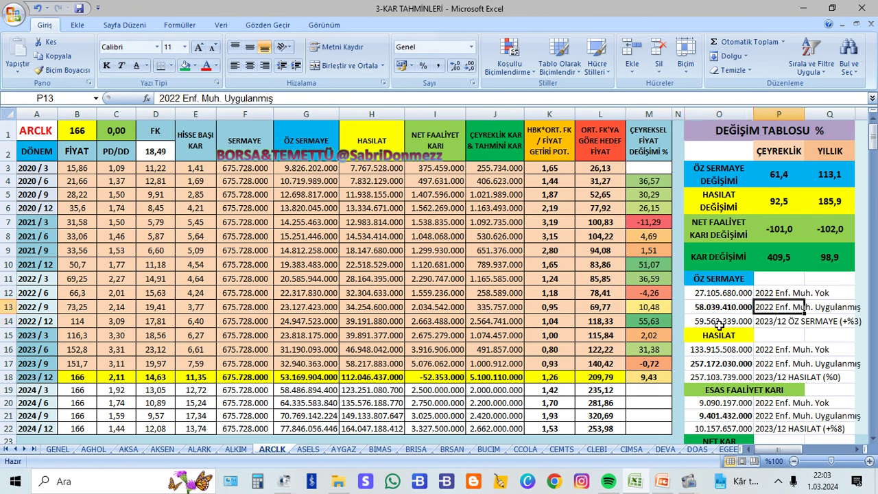
click(717, 311)
click(717, 321)
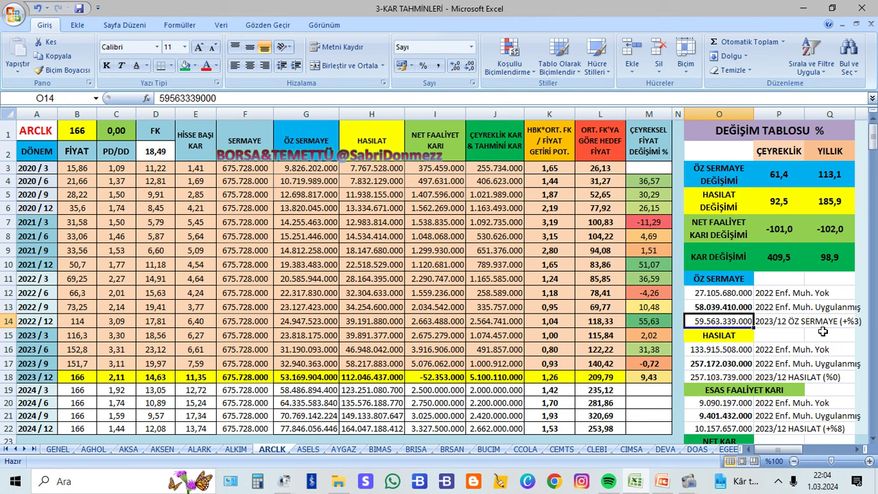
Compare the HASILAT figures for 2022 without and with inflation accounting against the 2023/12 revenue
click(714, 351)
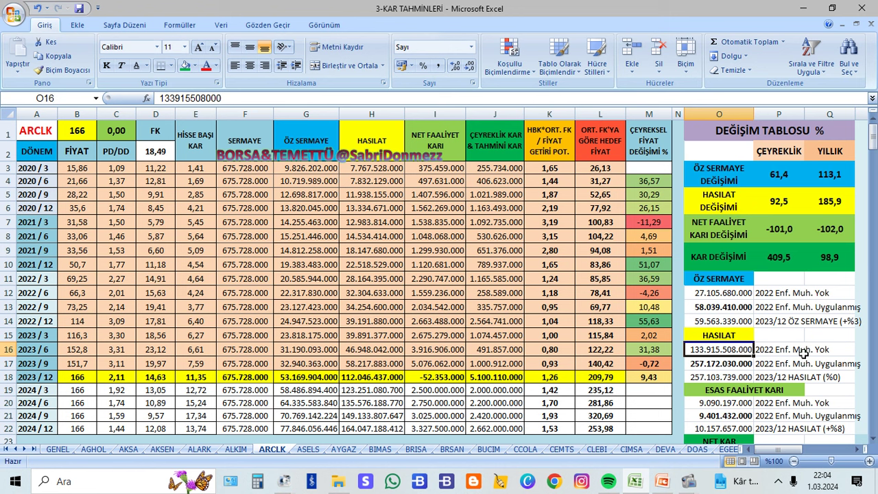
click(712, 364)
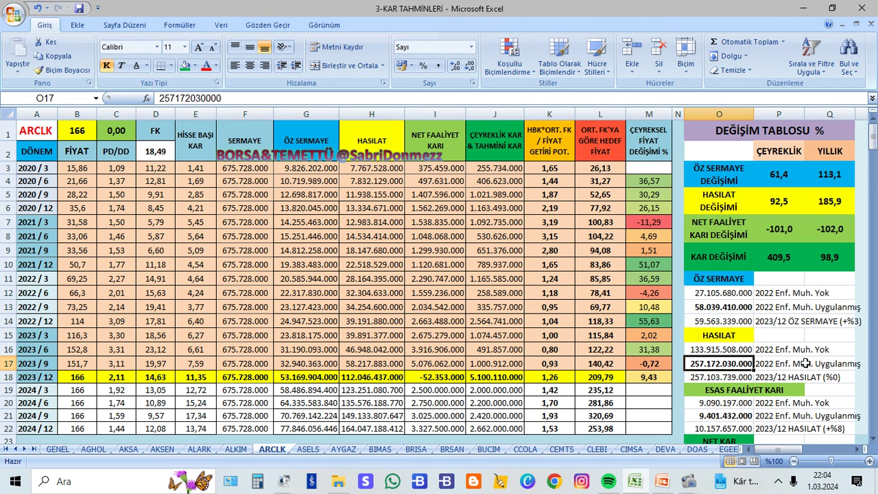
click(714, 376)
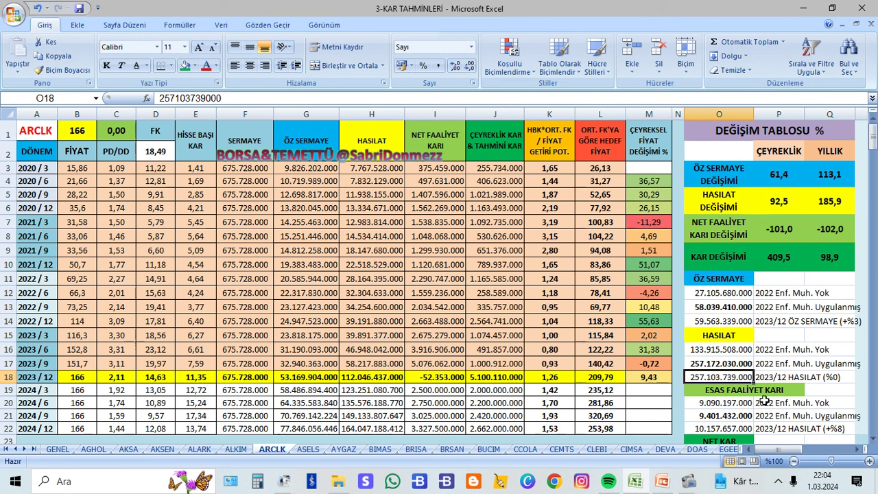
click(716, 365)
click(720, 378)
click(727, 364)
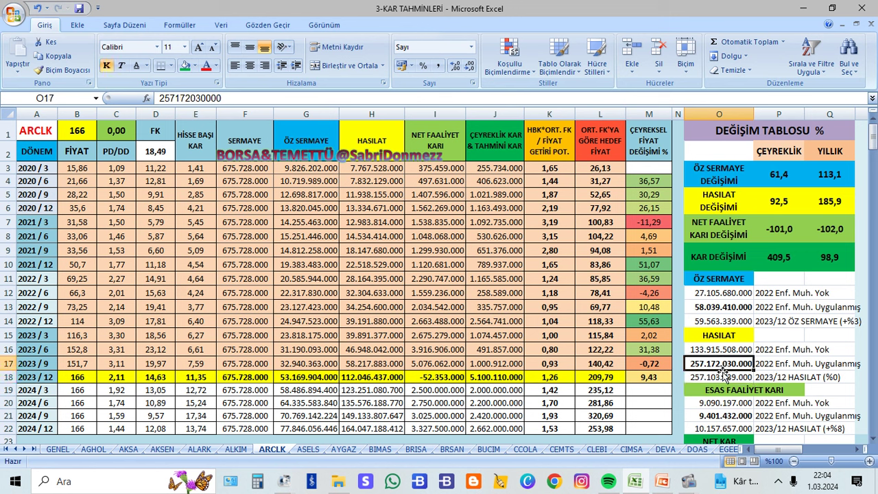
click(735, 381)
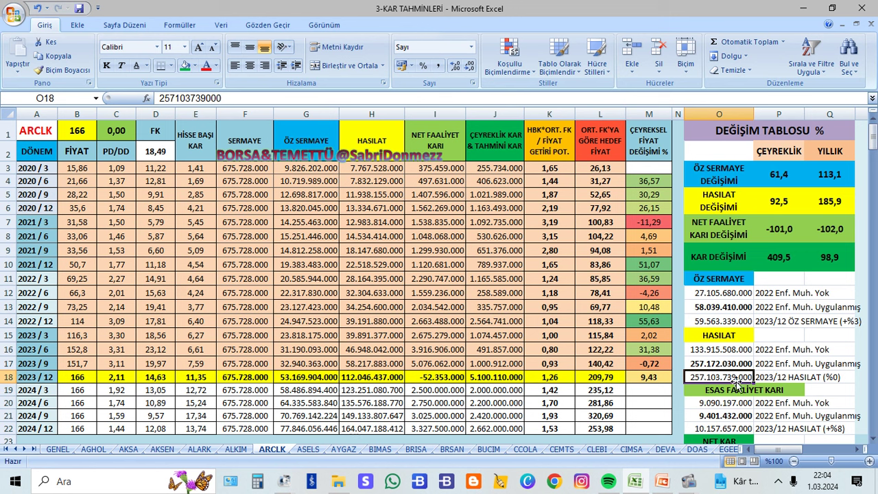
Review the ESAS FAALİYET KARI figures for 2022 without and with inflation accounting against the 2023/12 value
click(872, 443)
click(873, 442)
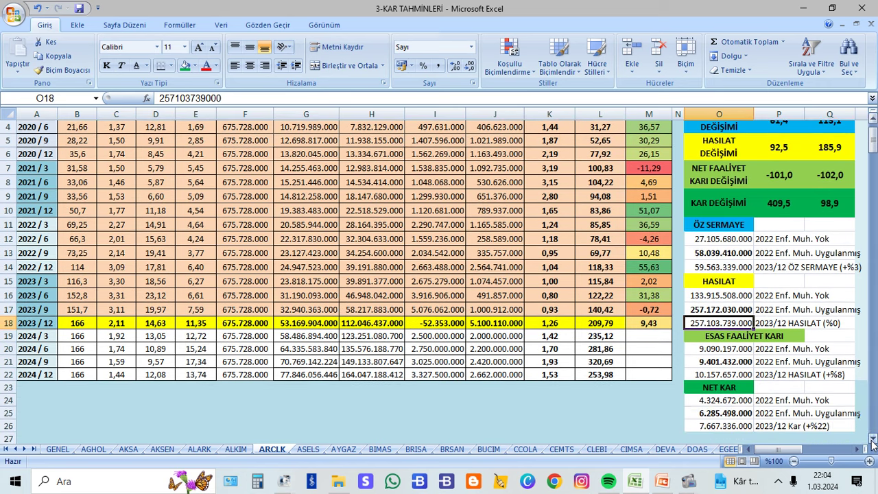
click(724, 349)
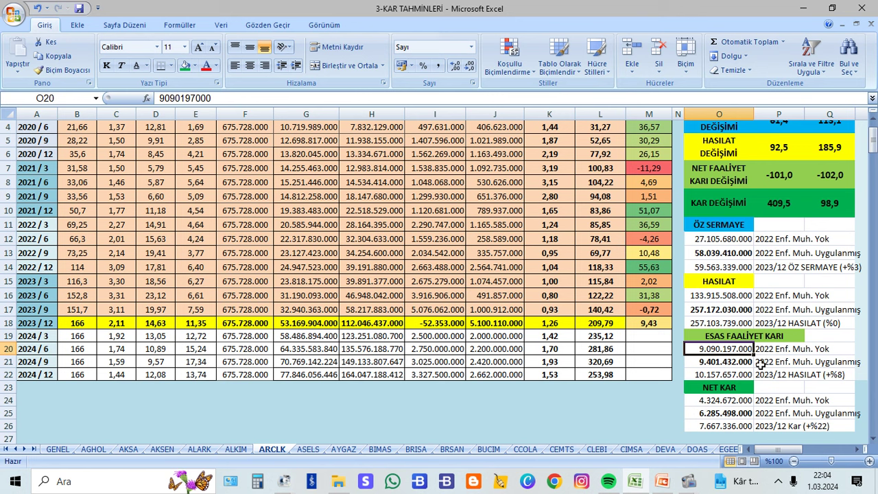
click(715, 362)
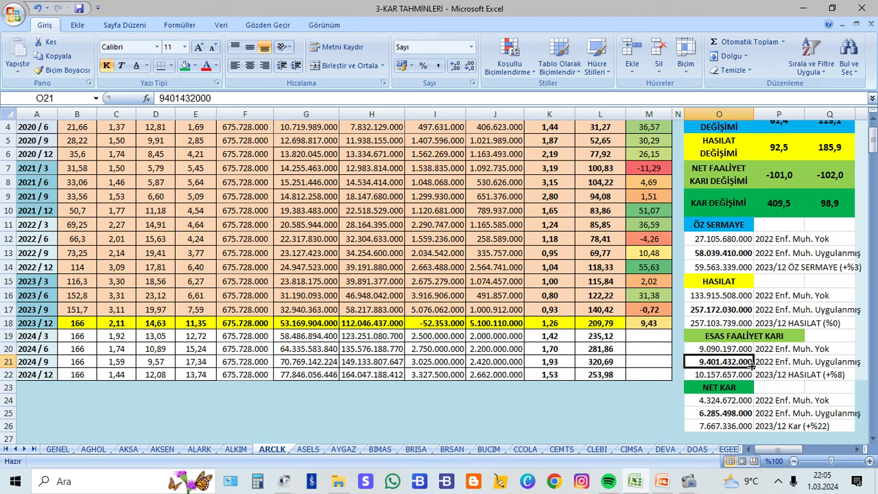
click(703, 376)
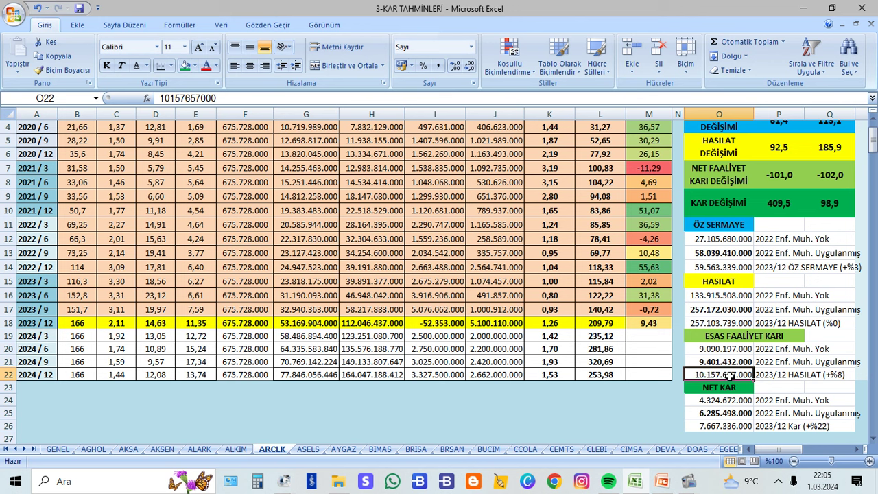
click(794, 377)
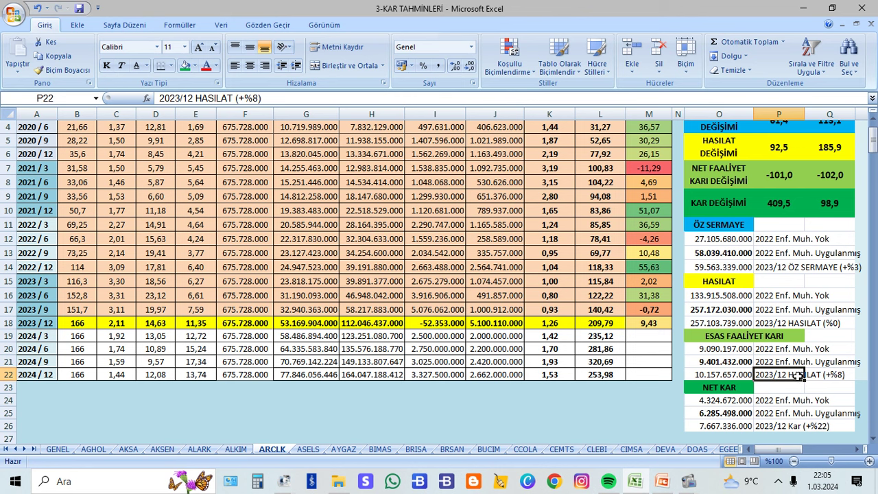
click(716, 374)
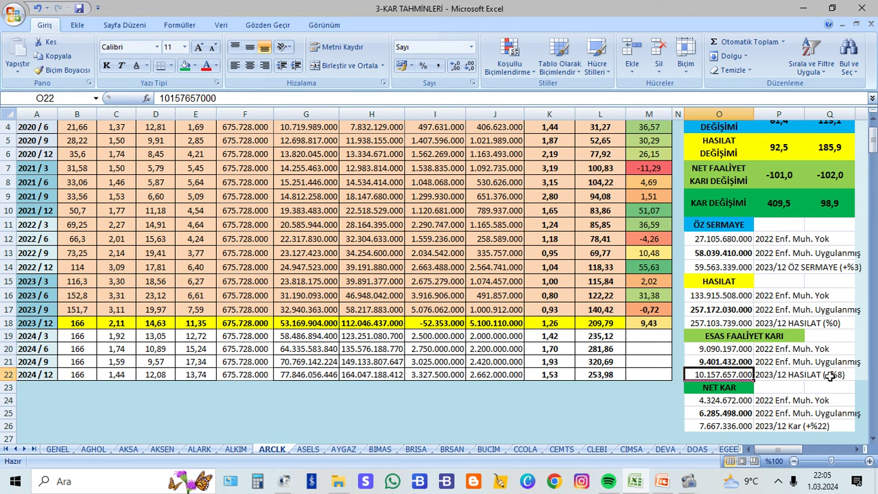
Review the NET KAR figures for 2022 without and with inflation accounting against the 2023/12 net profit
click(717, 404)
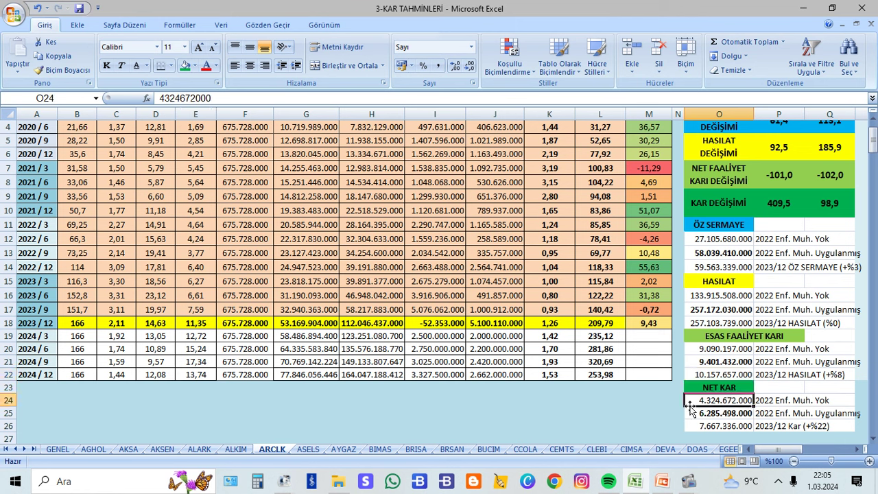
click(693, 414)
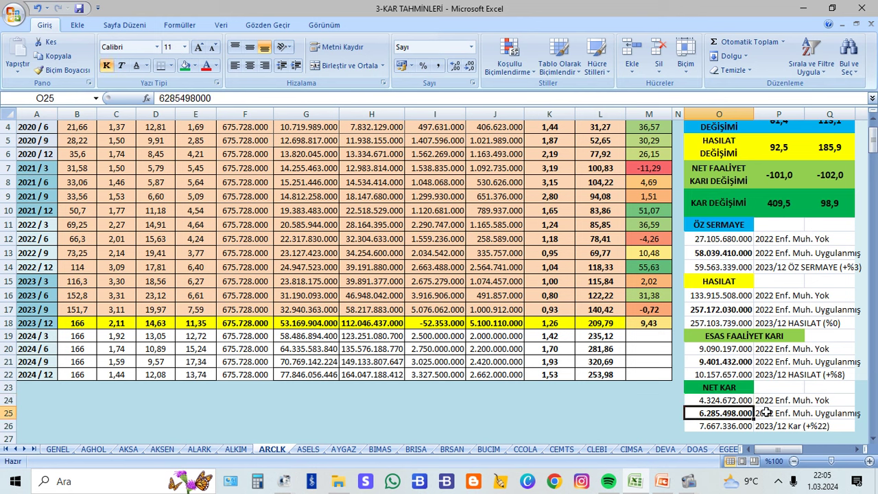
click(708, 424)
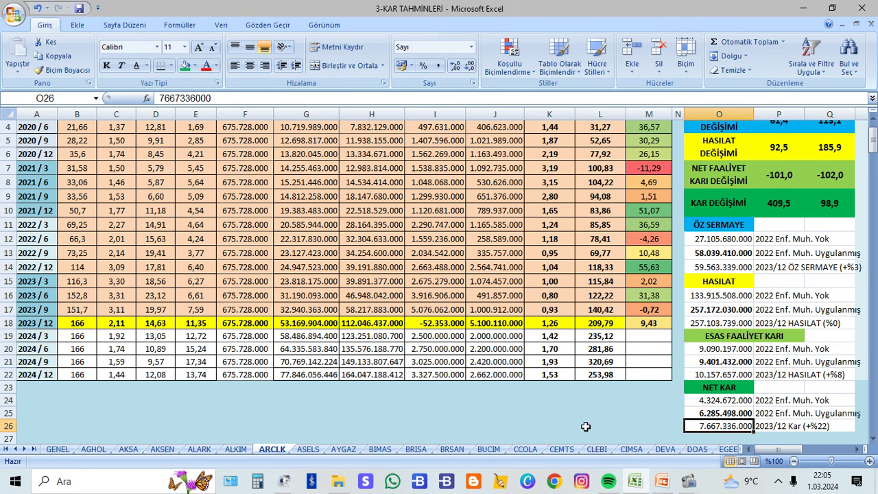
scroll(588, 426, up, 1)
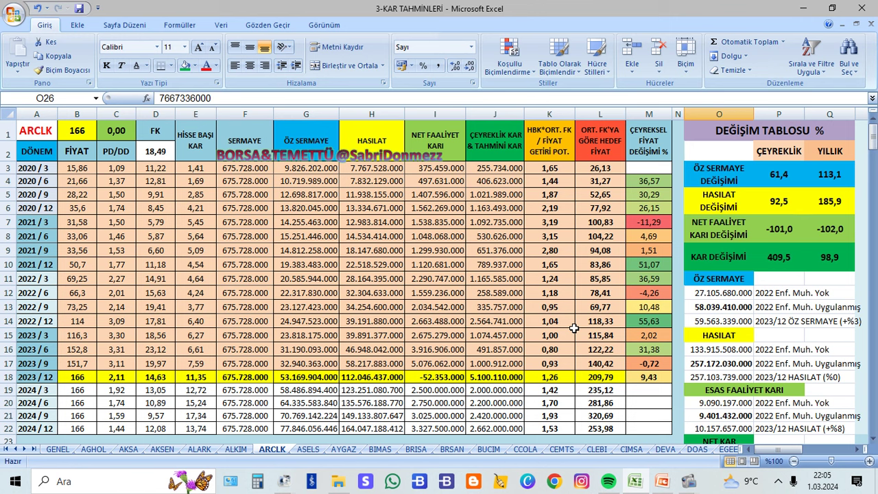
Switch to the ARÇELİK presentation in PowerPoint and start its slide show from the 2023 Öne Çıkanlar slide
click(662, 483)
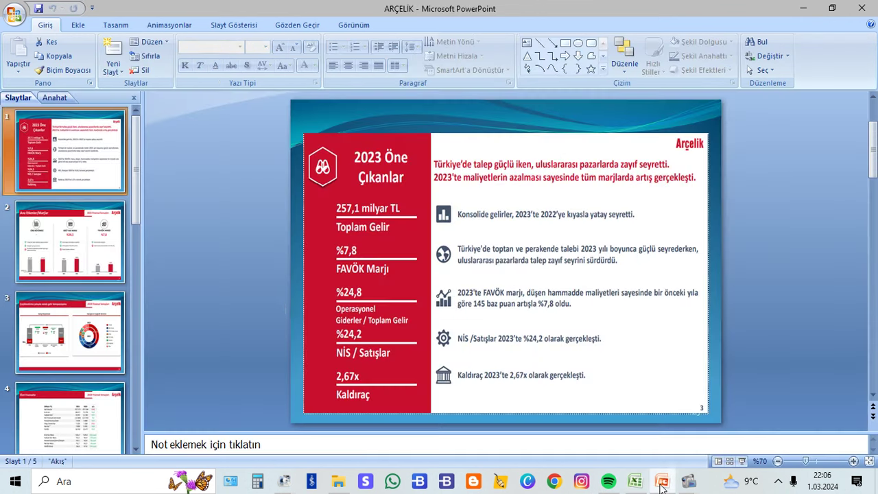
click(741, 461)
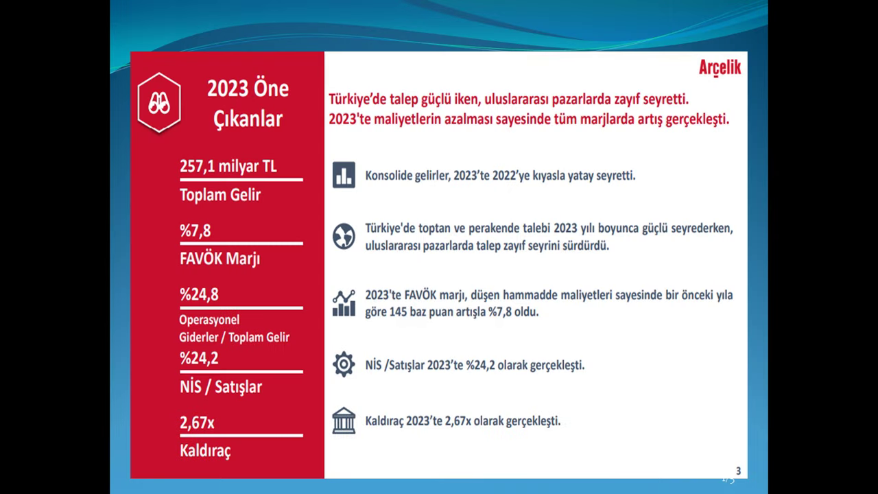